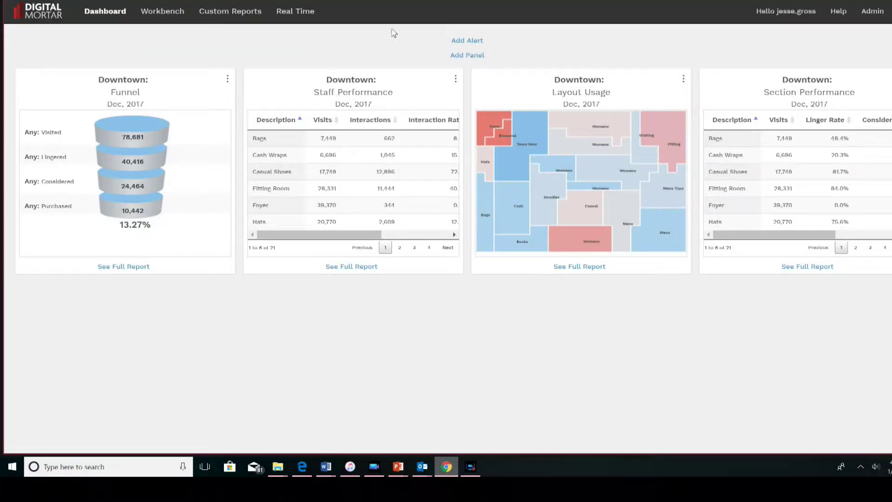
- Open the store configuration in the administration console, load the Union Square store and check its available layouts
left_click(878, 18)
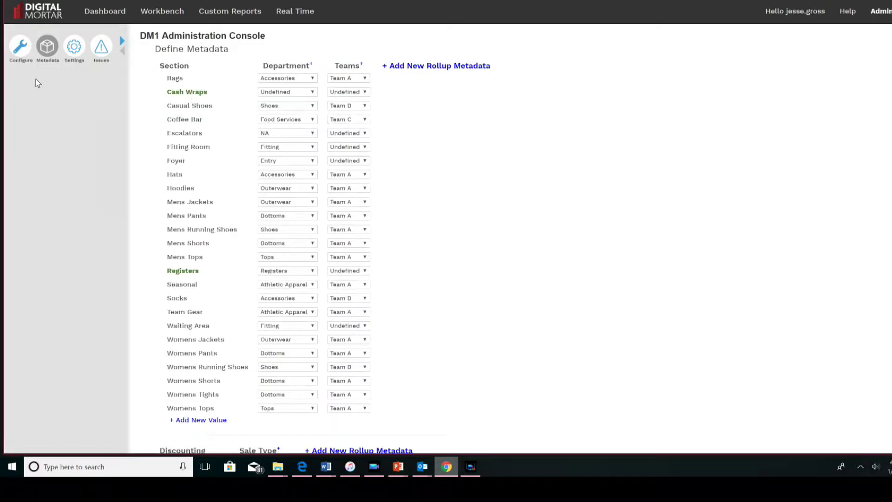
left_click(25, 56)
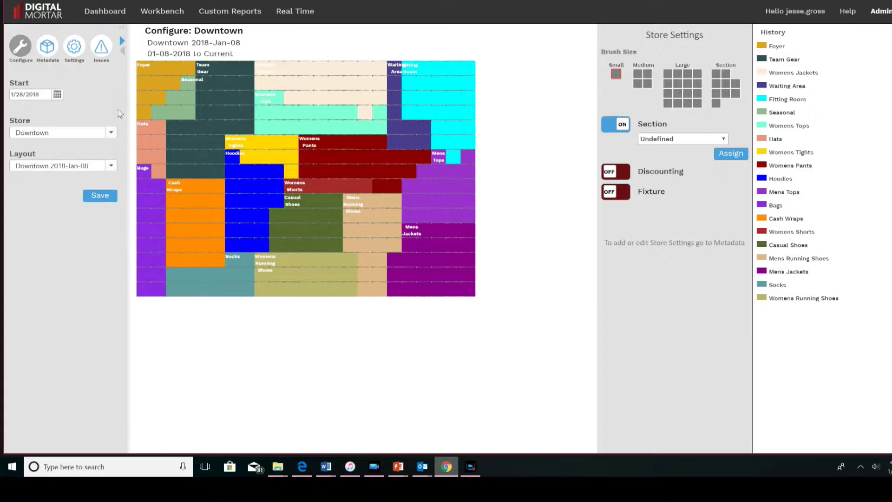
left_click(111, 132)
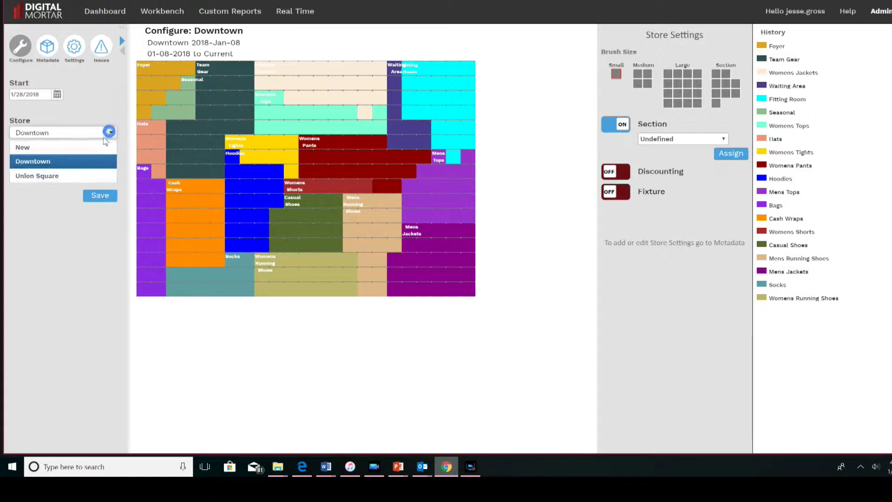
left_click(65, 181)
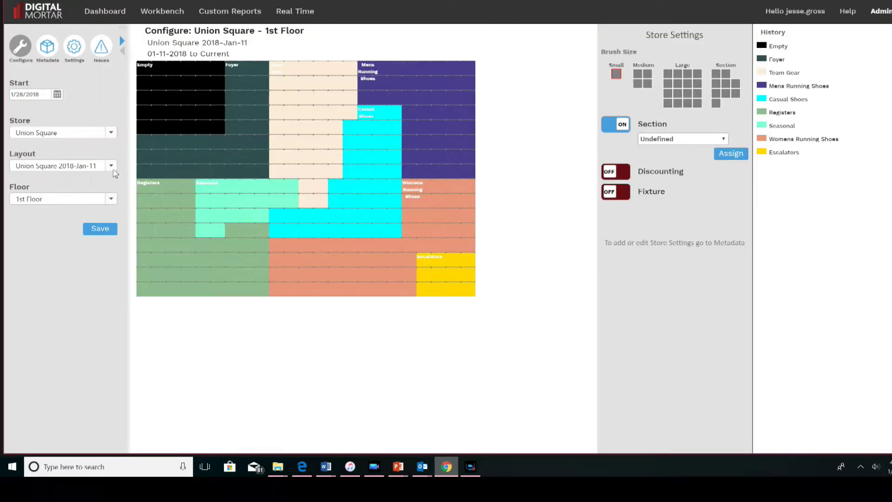
left_click(112, 166)
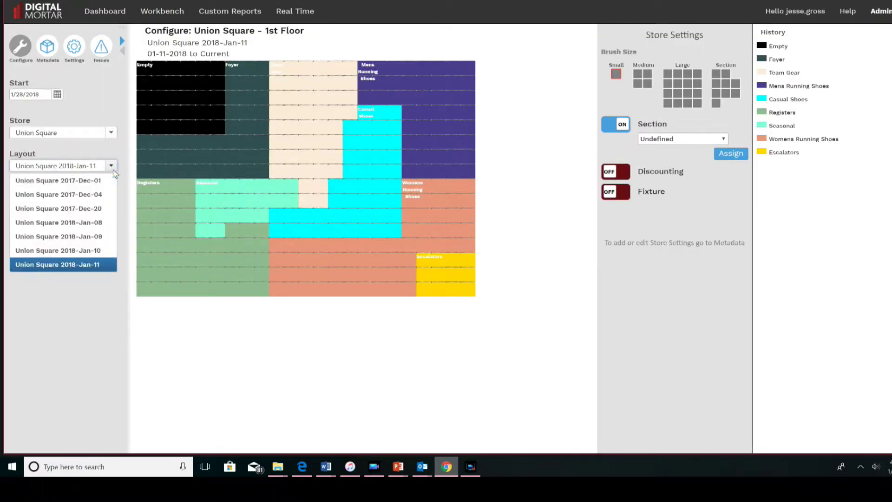
left_click(112, 168)
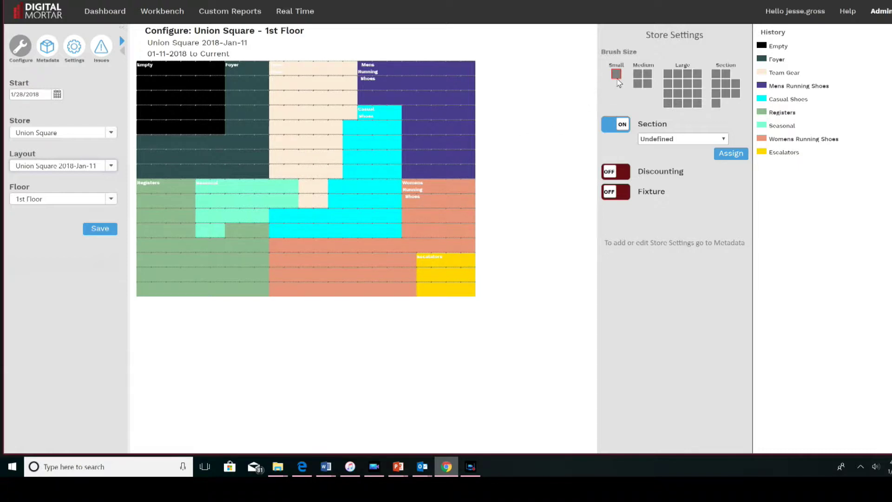
- Assign the isolated four-cell Team Gear block beside Casual Shoes to the Bags section, selecting it with the medium brush
left_click(307, 189)
left_click_drag(309, 192, 321, 201)
left_click(306, 201)
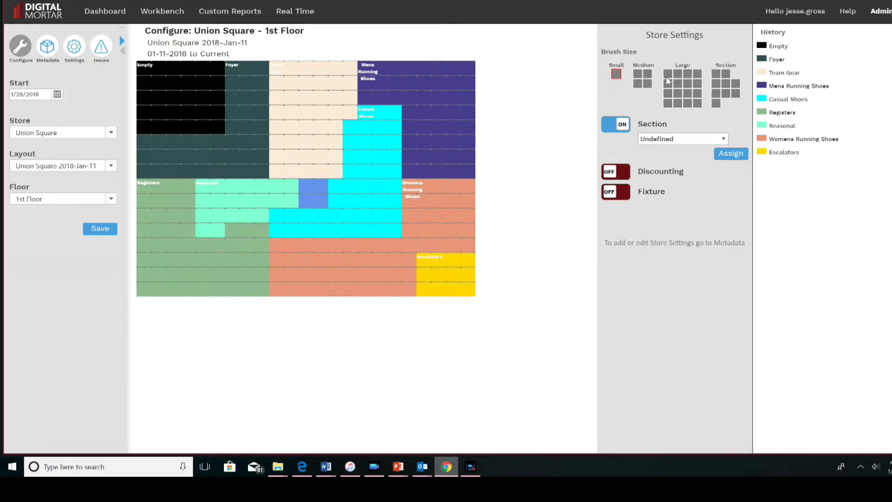
left_click(642, 78)
left_click(312, 182)
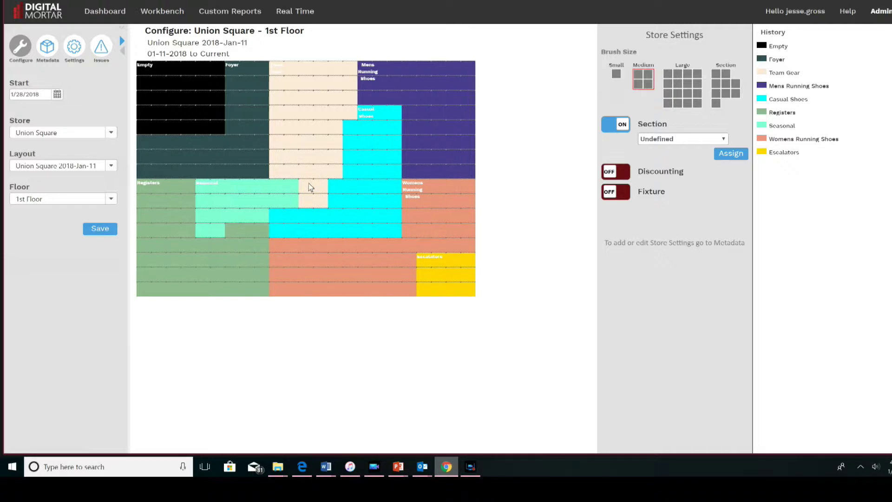
left_click(309, 184)
left_click(724, 139)
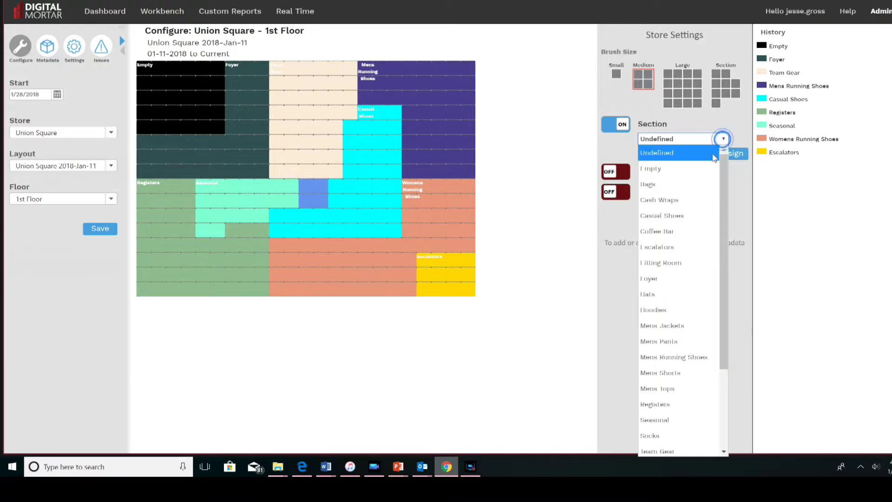
left_click(693, 181)
left_click(727, 172)
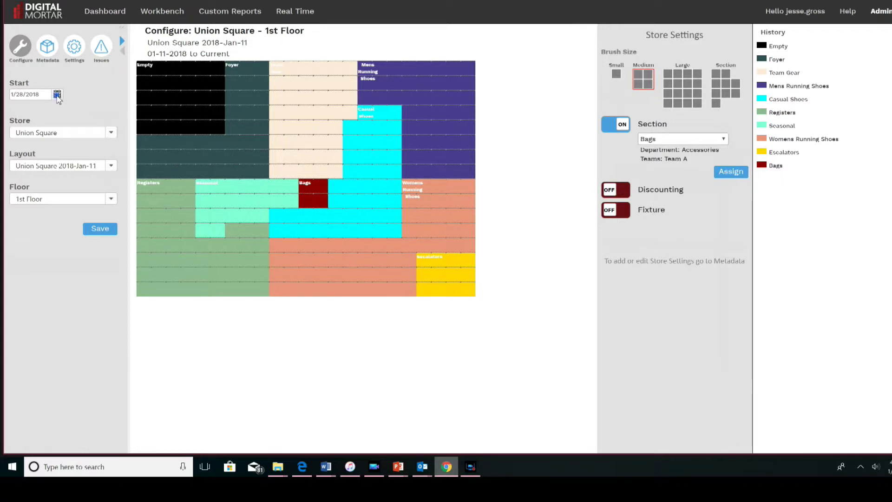
- Set the Union Square layout's start date to 1/19/2018
left_click(58, 95)
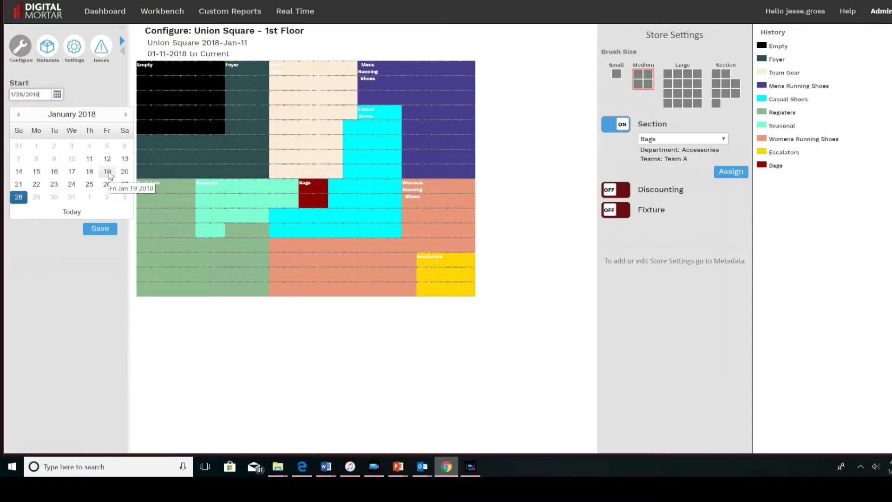
left_click(108, 172)
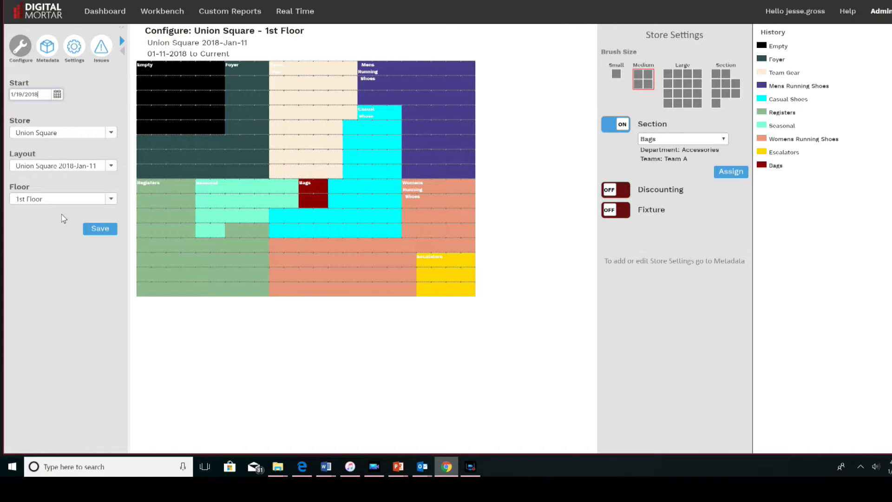
- Review the 2nd and 3rd floor layouts and the available section choices, and return to the 1st floor
left_click(112, 199)
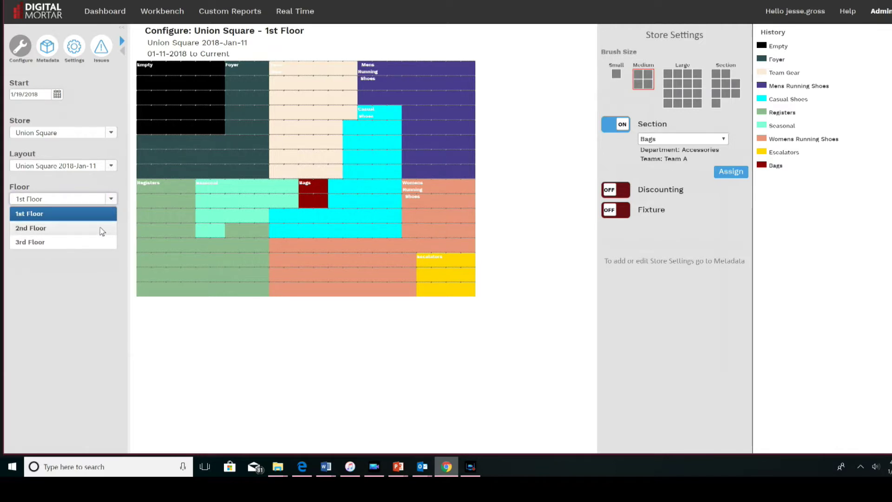
left_click(99, 227)
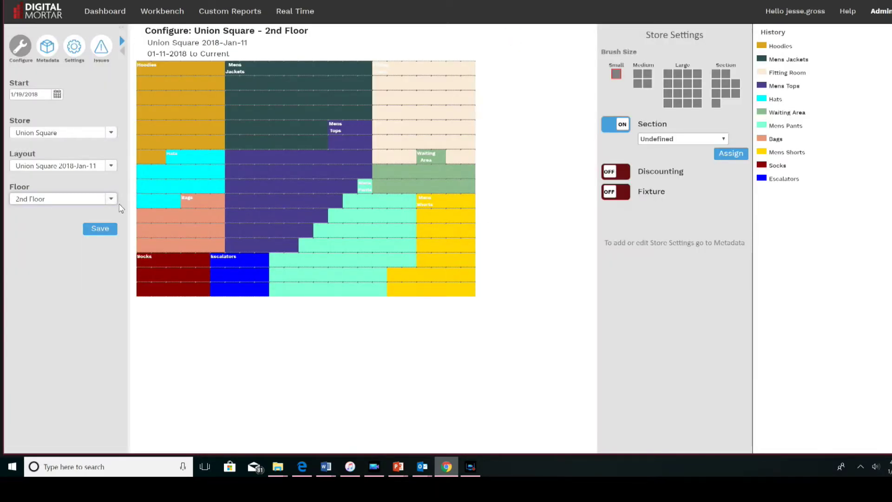
left_click(112, 200)
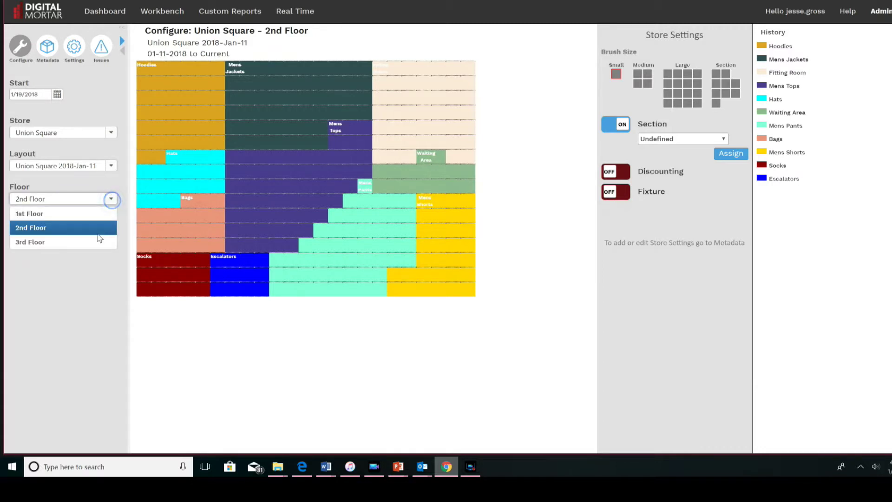
left_click(97, 242)
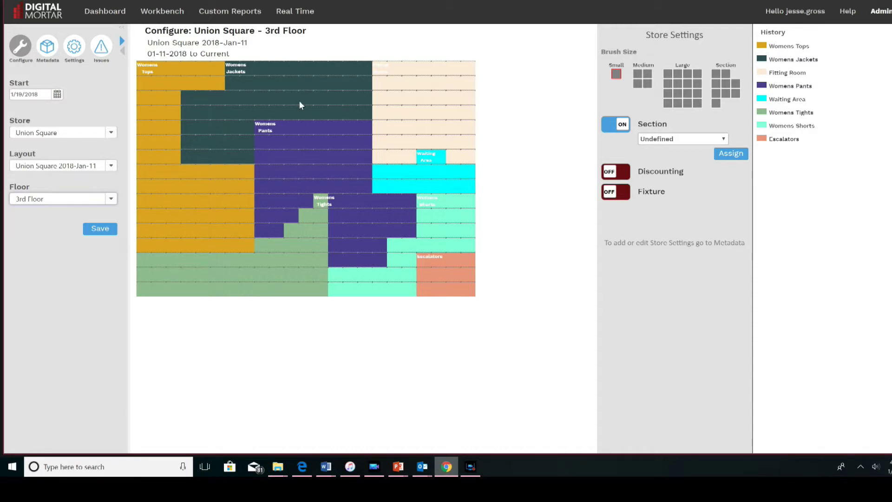
left_click(723, 139)
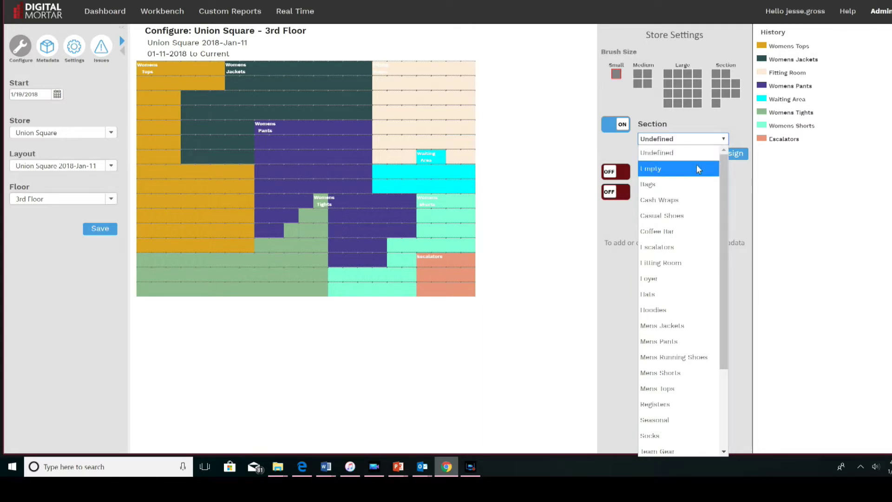
left_click(555, 145)
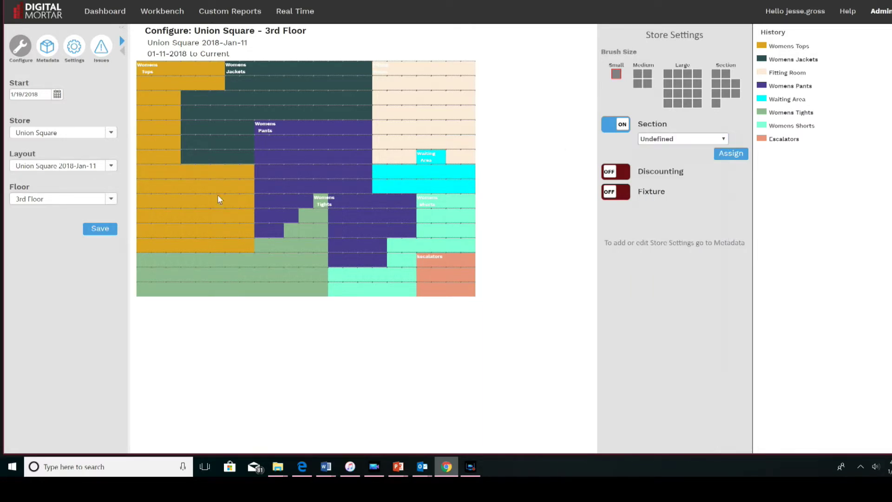
left_click(110, 199)
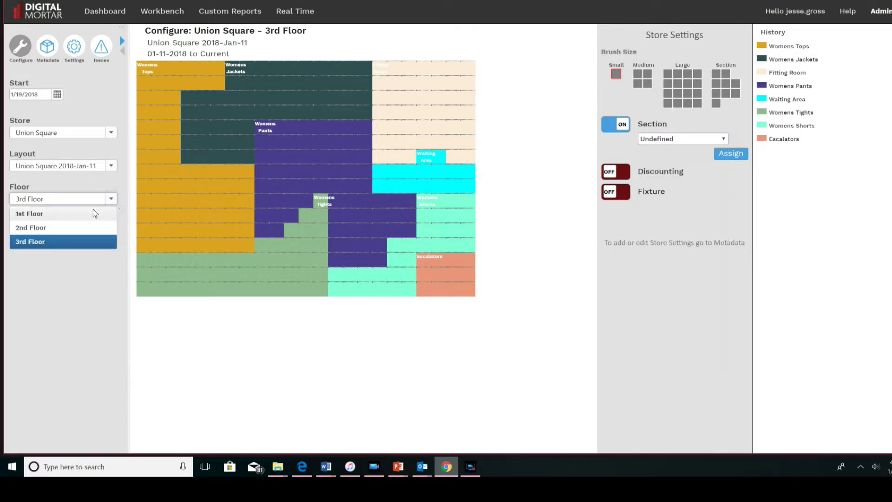
left_click(91, 212)
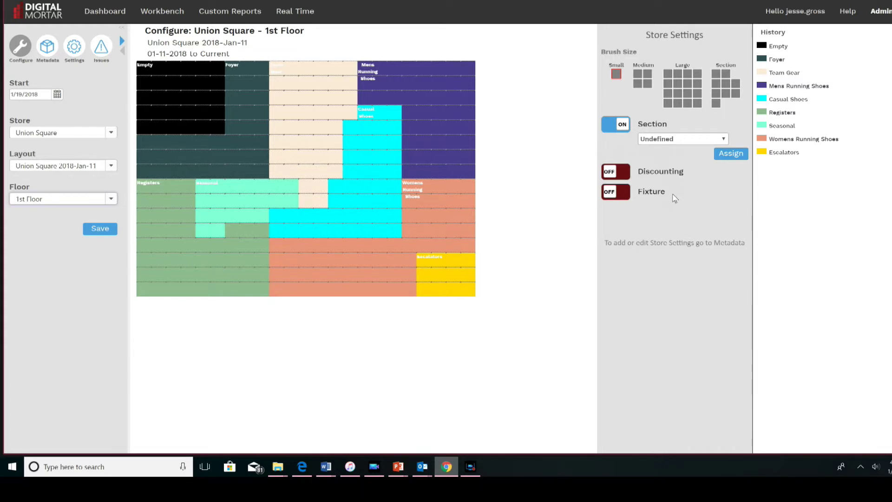
- Switch the 1st floor to Discounting and assign Featured Item to two overlapping medium-brush blocks in the central undefined area
left_click(622, 177)
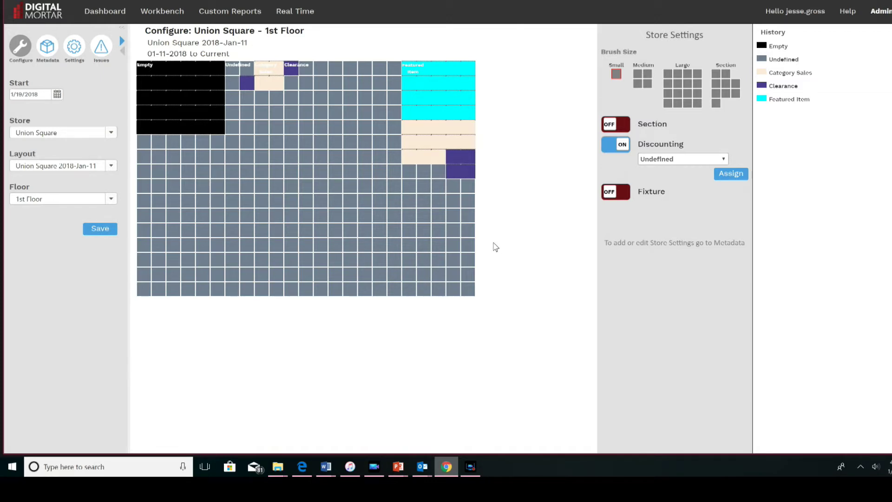
left_click(639, 74)
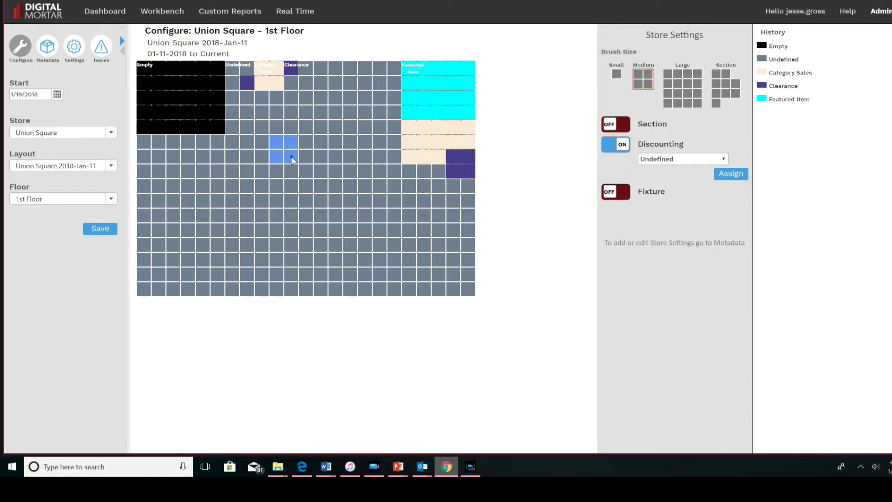
left_click(291, 158)
left_click(304, 170)
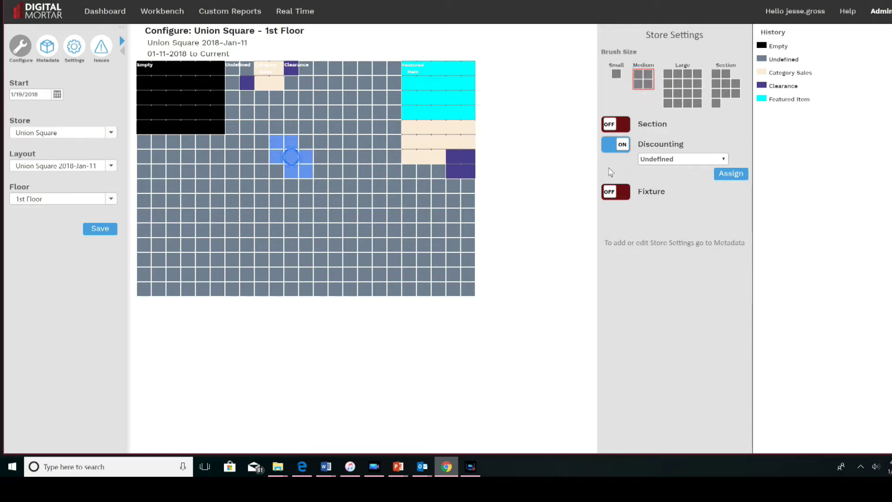
left_click(723, 159)
left_click(717, 220)
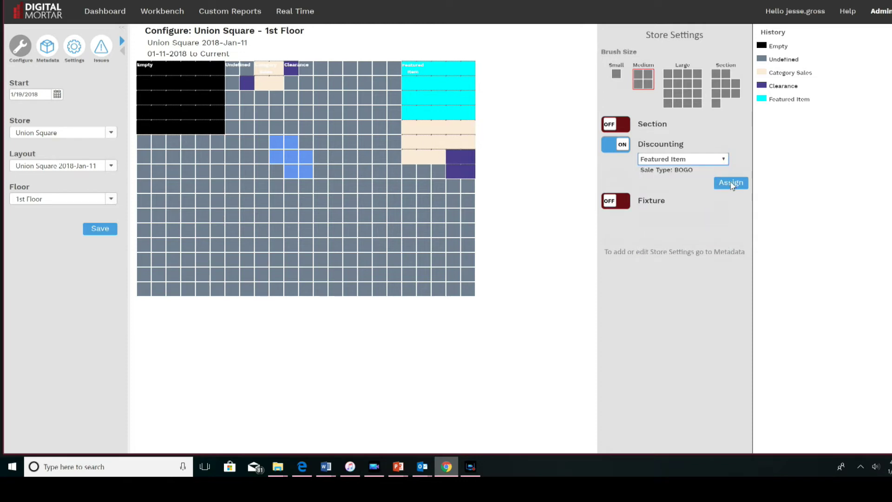
left_click(730, 183)
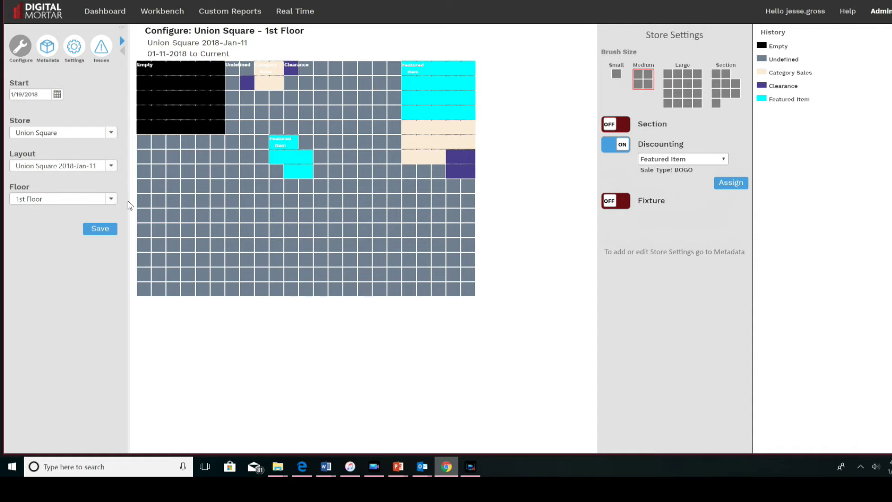
- Fill in a new store definition named Test, starting 1/29/2018, 35 m wide and 40 m high, and close it without setting it
left_click(112, 134)
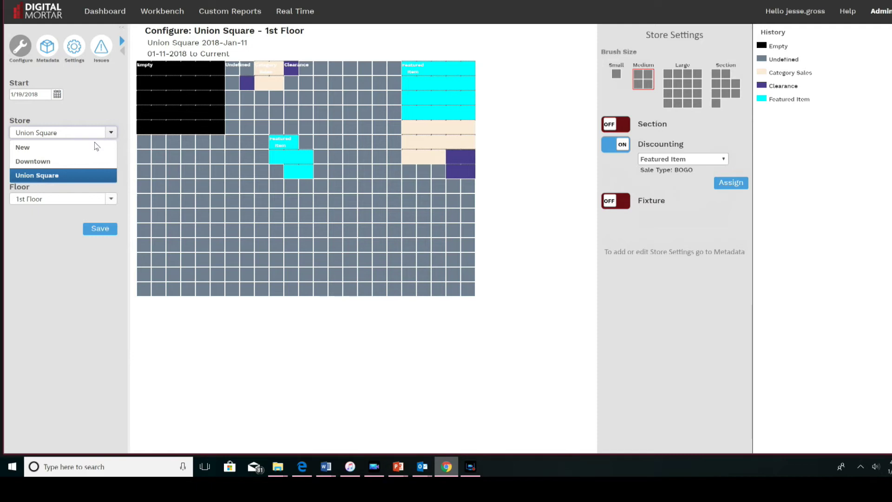
left_click(25, 149)
left_click(366, 163)
type("Test")
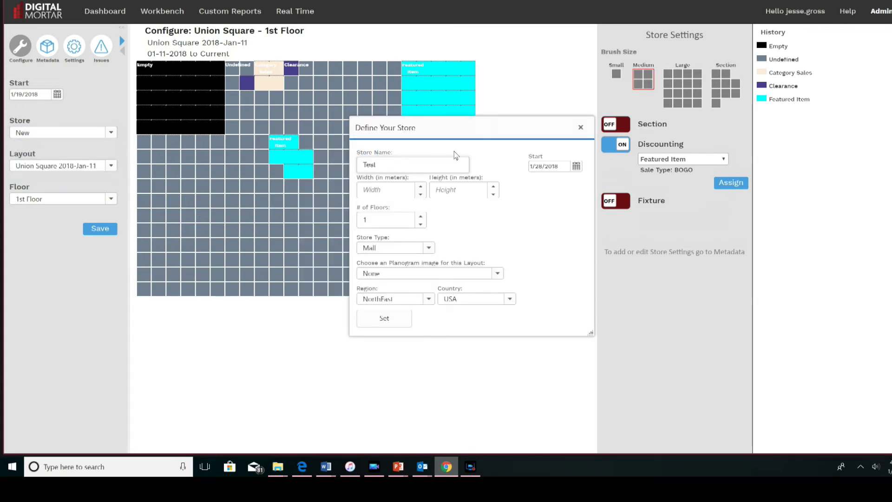
left_click(576, 166)
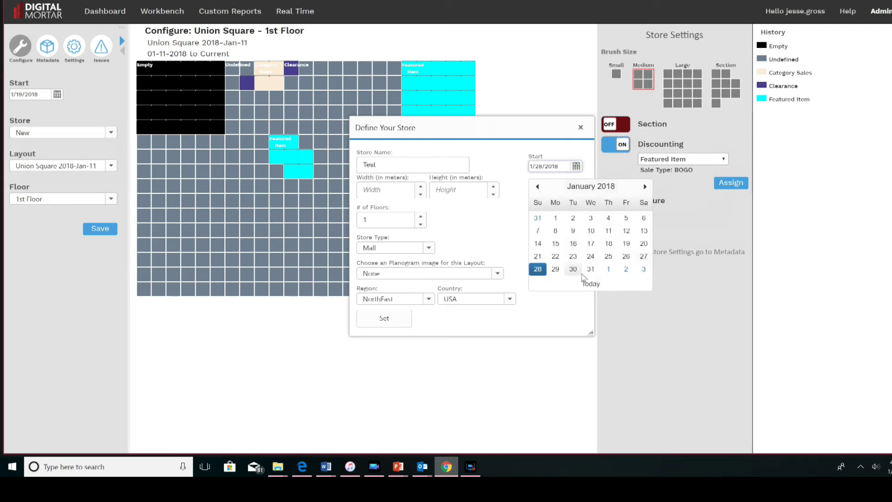
left_click(555, 269)
left_click(403, 192)
type("35")
left_click(461, 193)
type("40")
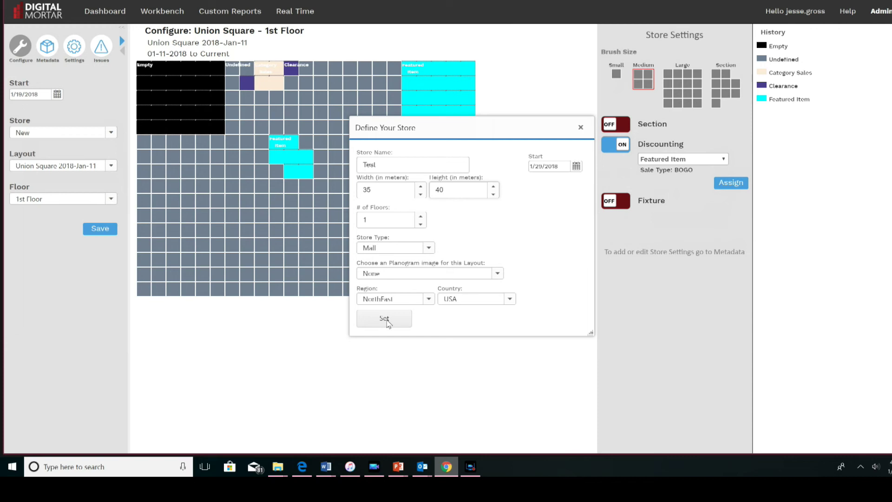
left_click(582, 130)
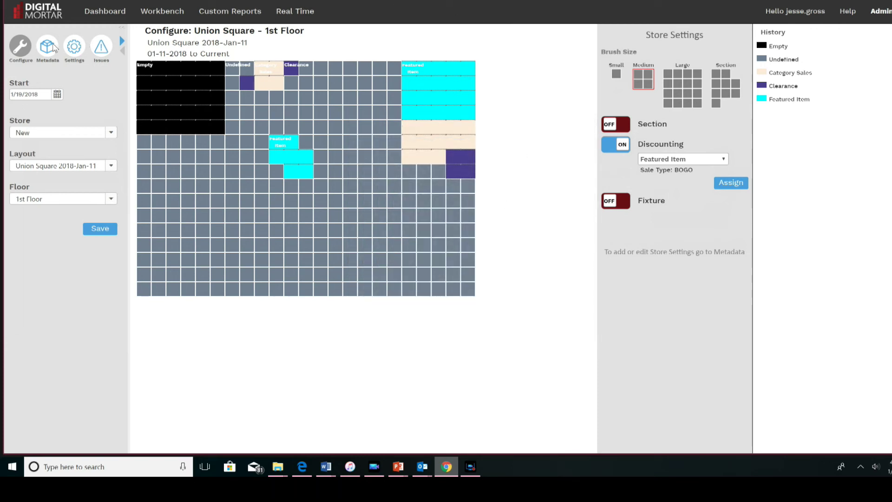